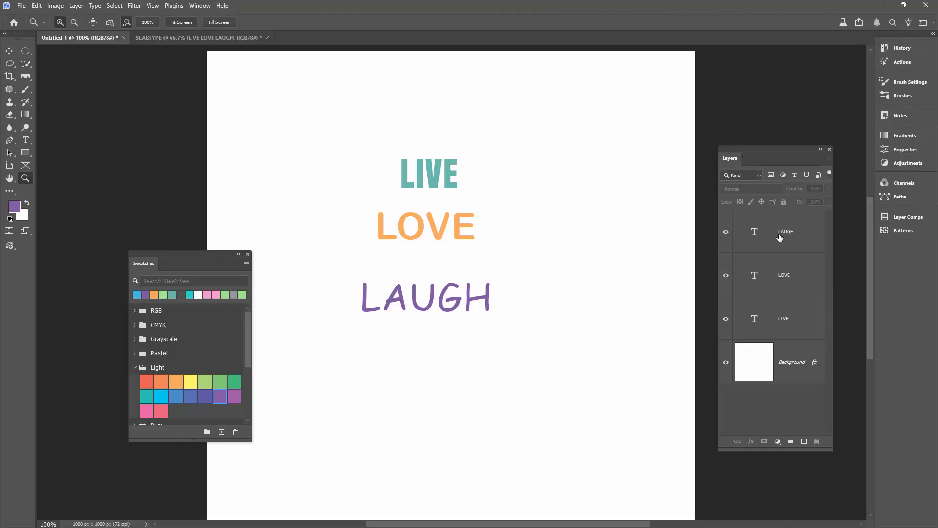
{"action": "left_click", "coordinate": [725, 231]}
{"action": "left_click", "coordinate": [725, 232]}
{"action": "left_click", "coordinate": [784, 246]}
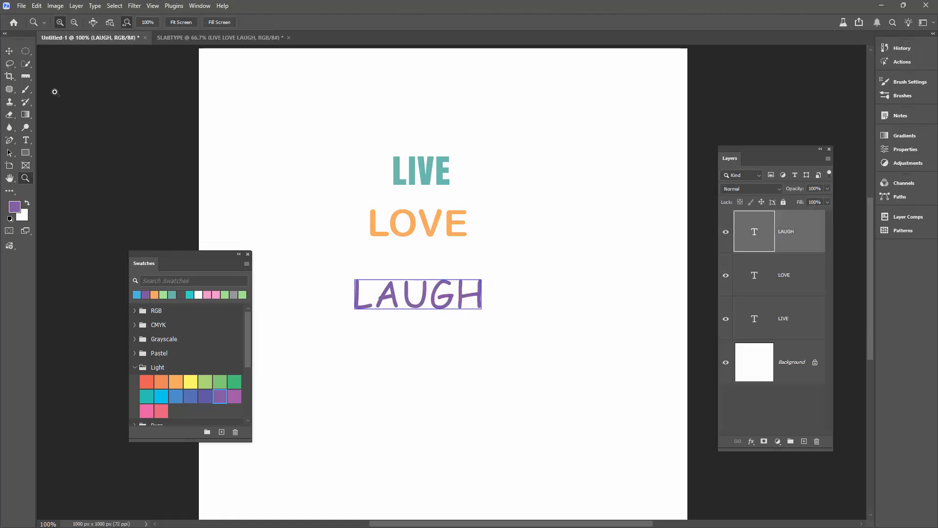
Activate the Move tool and select the LAUGH, LOVE and LIVE text layers together
{"action": "left_click", "coordinate": [10, 52]}
{"action": "left_click", "coordinate": [567, 320]}
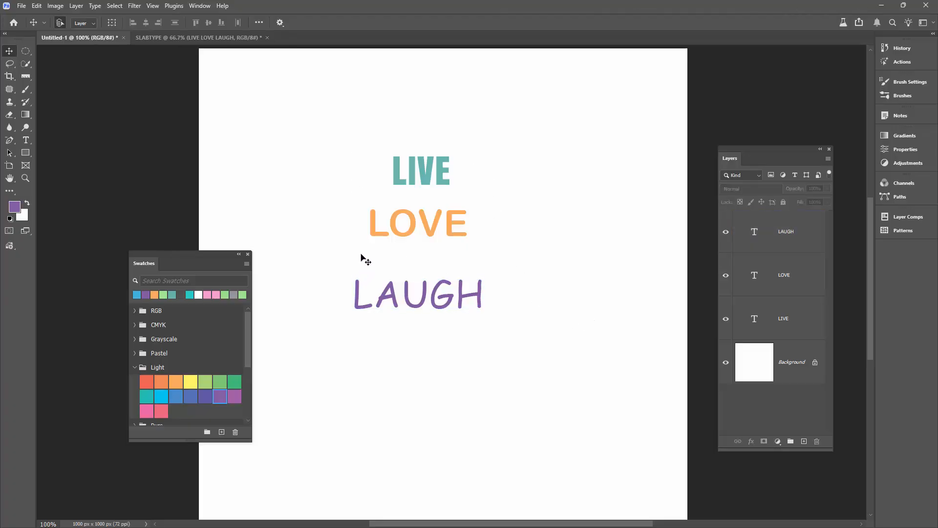
{"action": "left_click", "coordinate": [423, 178]}
{"action": "left_click", "coordinate": [422, 213]}
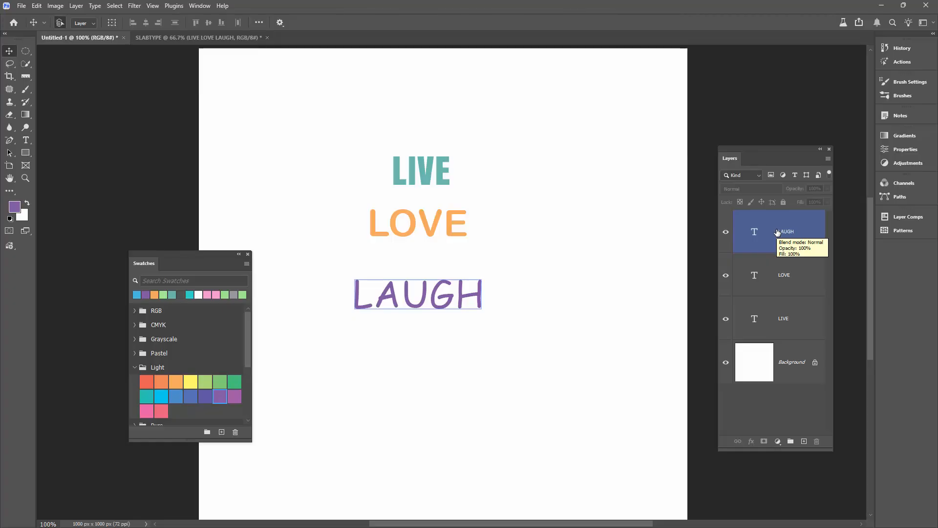
{"action": "left_click", "coordinate": [768, 302], "text": "shift"}
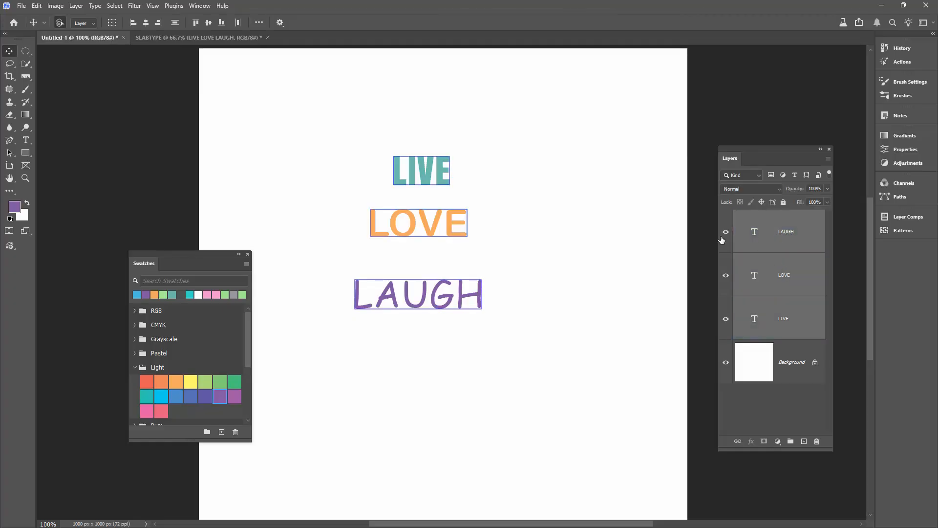
Run the TextBlock script on the selected text layers with the default 300 px width and 10 px spacing, hiding the original texts
{"action": "left_click", "coordinate": [21, 6]}
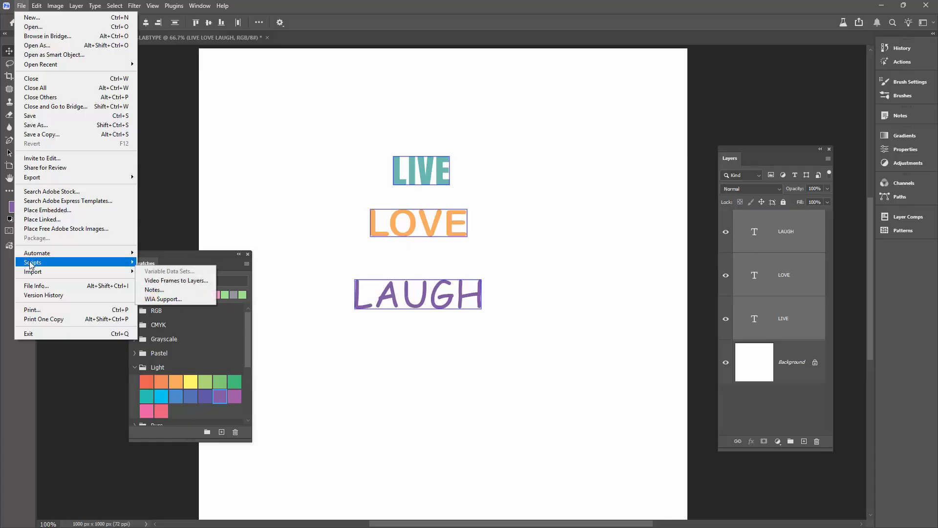
{"action": "mouse_move", "coordinate": [73, 263]}
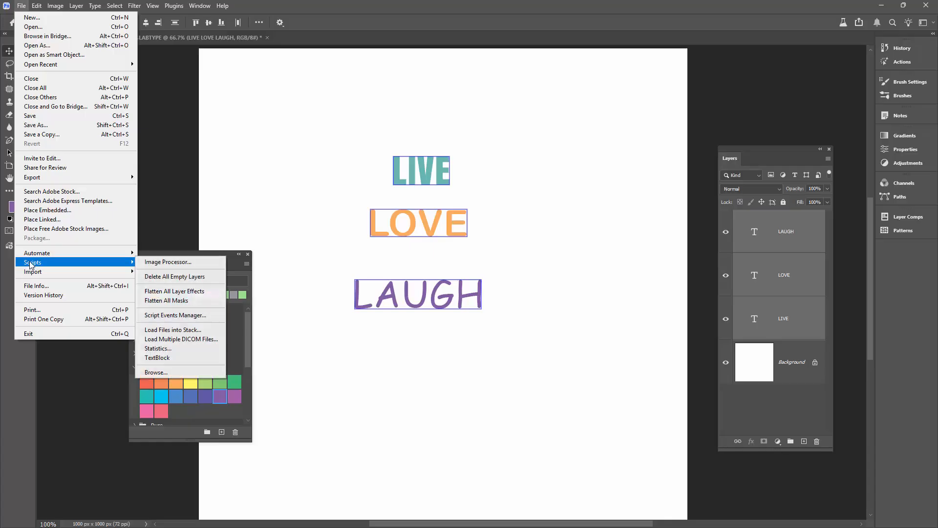
{"action": "left_click", "coordinate": [174, 358]}
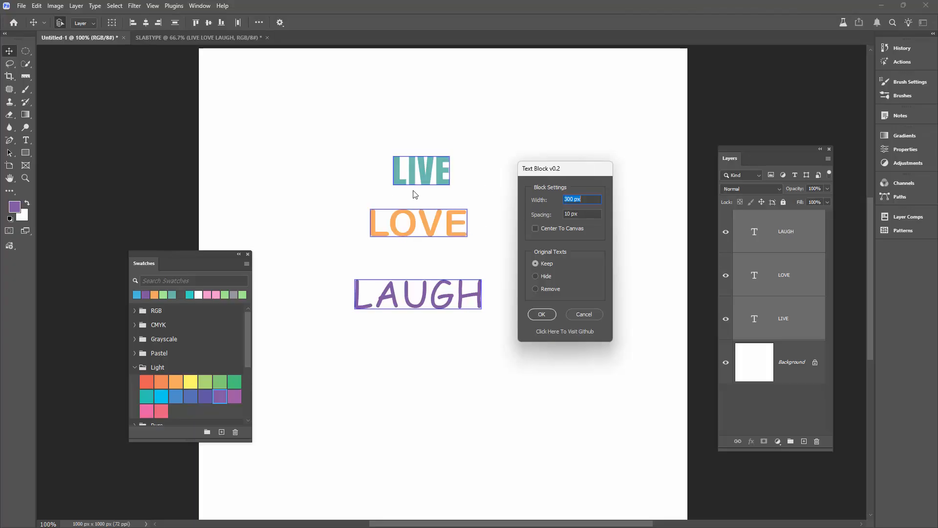
{"action": "left_click", "coordinate": [537, 277]}
{"action": "left_click", "coordinate": [540, 315]}
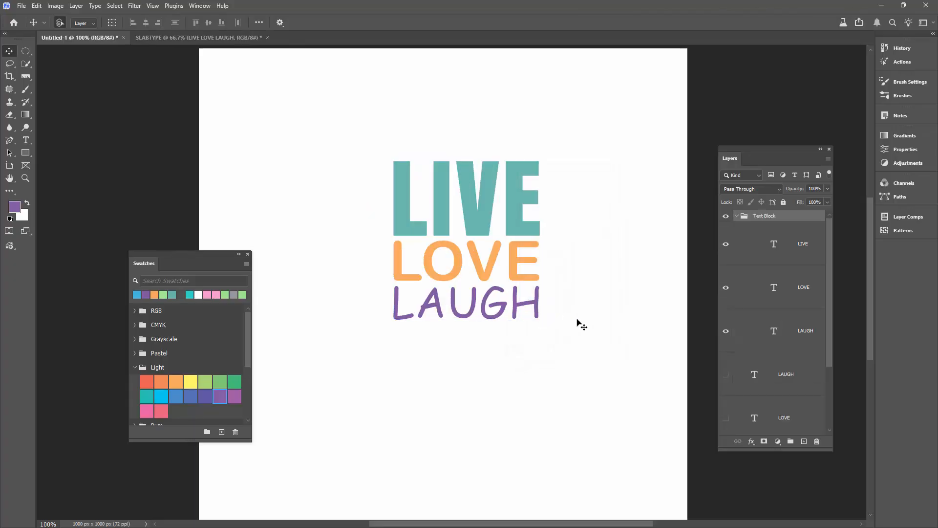
Examine the Text Block group's LIVE, LOVE and LAUGH layers and the hidden original text layers beneath it
{"action": "left_click_drag", "start_coordinate": [830, 359], "coordinate": [827, 407]}
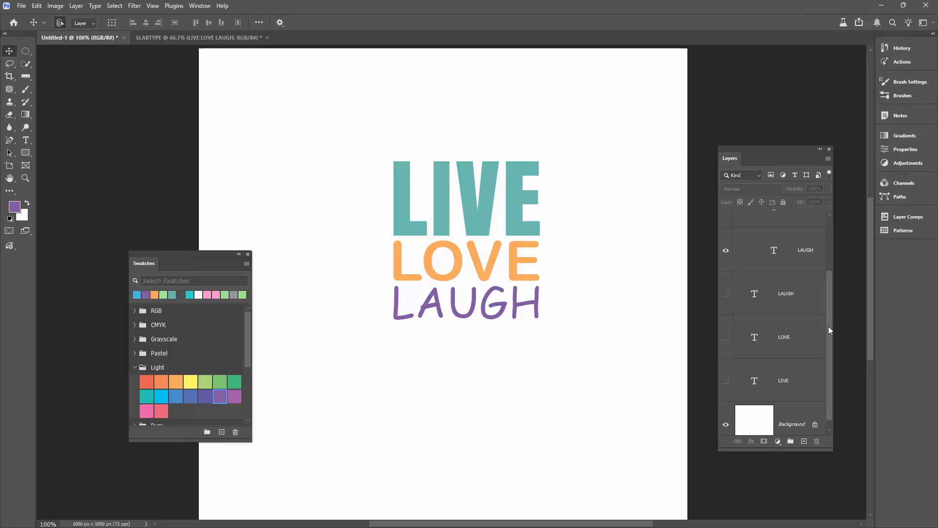
{"action": "left_click_drag", "start_coordinate": [828, 329], "coordinate": [829, 262]}
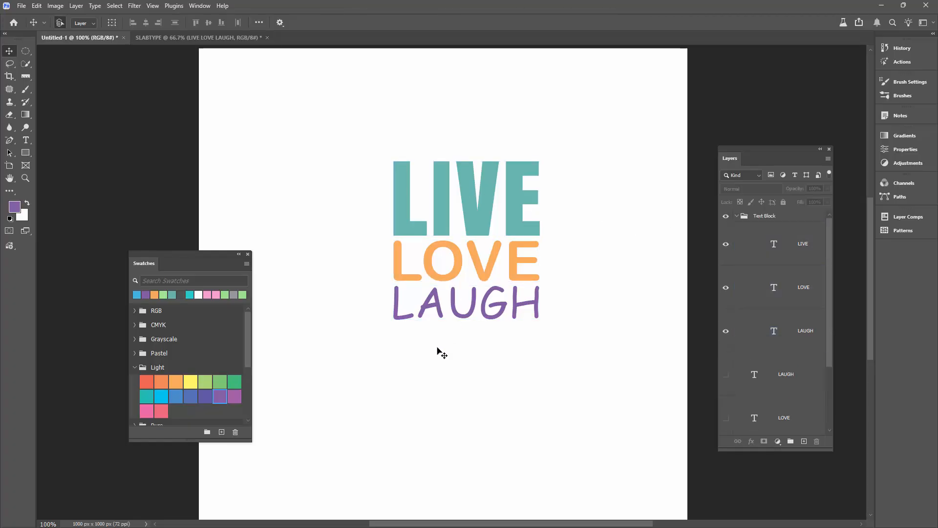
{"action": "left_click", "coordinate": [733, 241]}
{"action": "left_click", "coordinate": [728, 293]}
{"action": "left_click", "coordinate": [727, 332]}
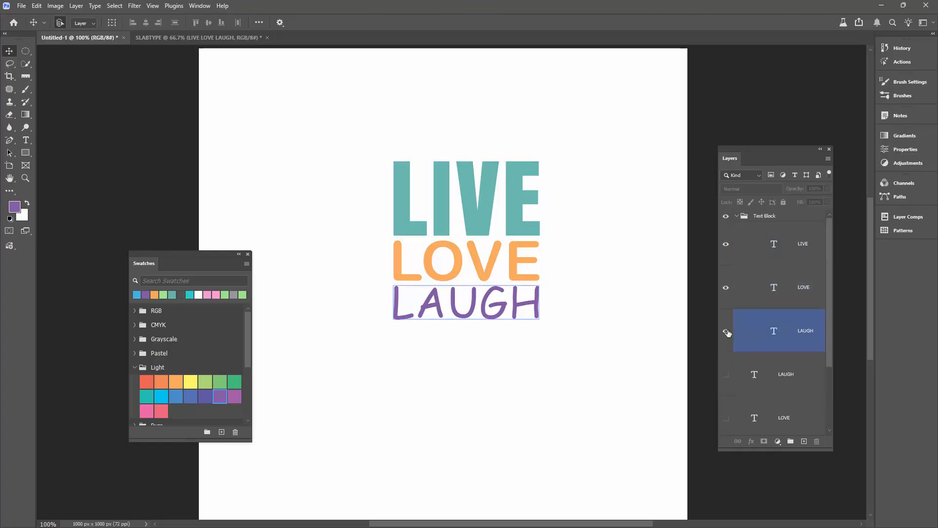
{"action": "left_click", "coordinate": [484, 276]}
{"action": "left_click", "coordinate": [451, 200]}
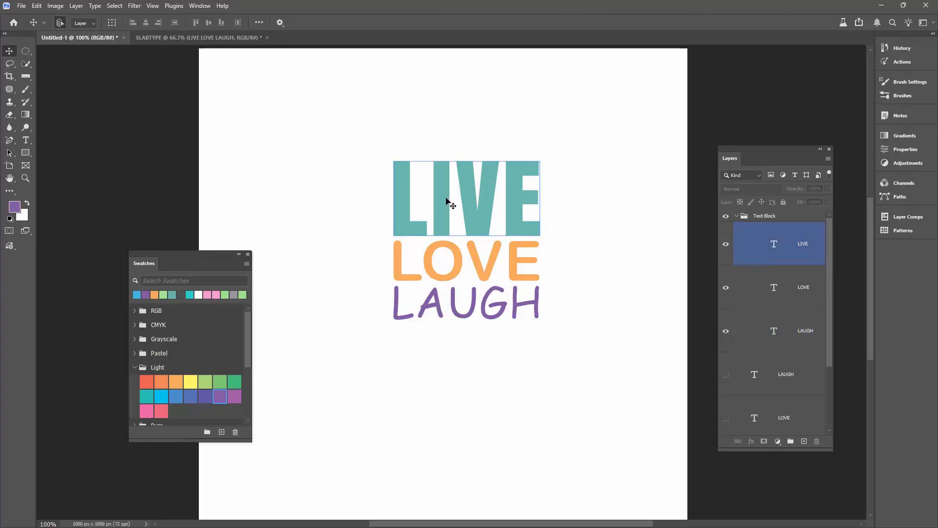
{"action": "left_click", "coordinate": [400, 338]}
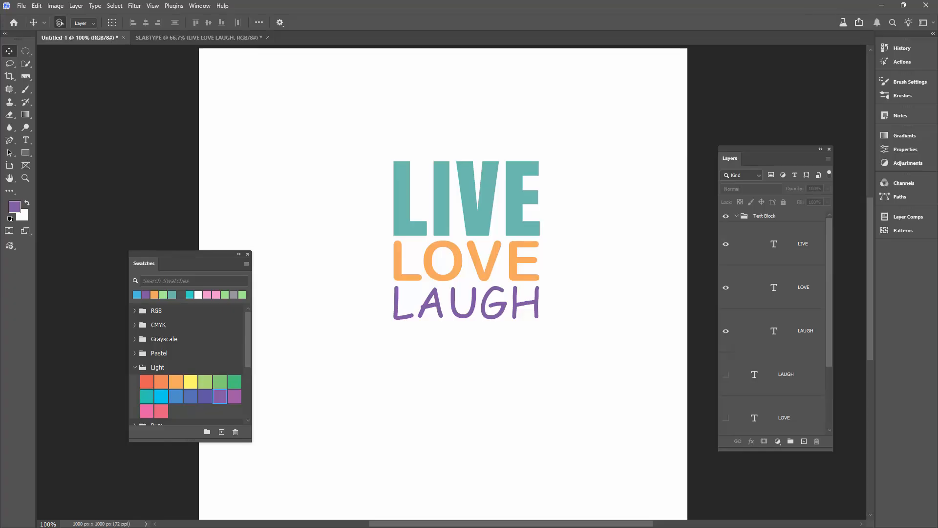
Switch to the browser and open the direct link to TextBlock.jsx from the photoshop-scripts README
{"action": "left_click_drag", "start_coordinate": [937, 88], "coordinate": [218, 37]}
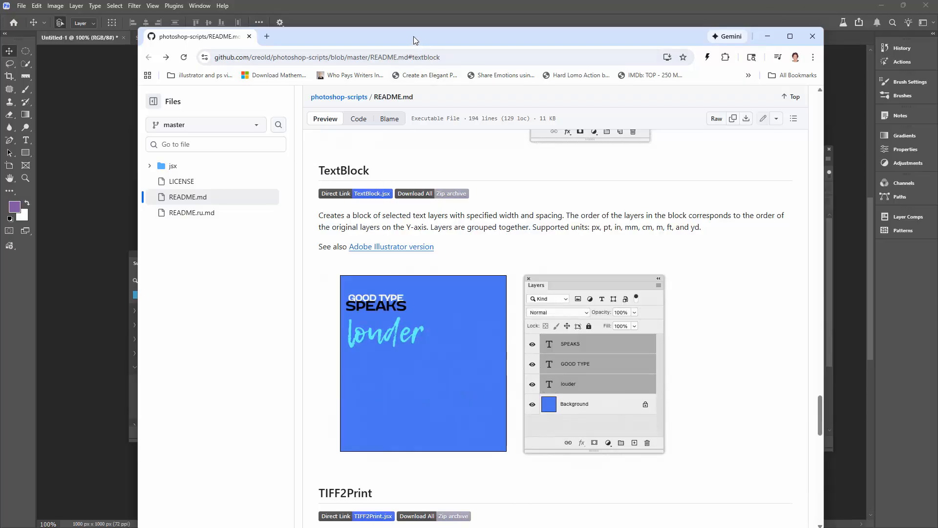
{"action": "left_click_drag", "start_coordinate": [414, 36], "coordinate": [391, 24]}
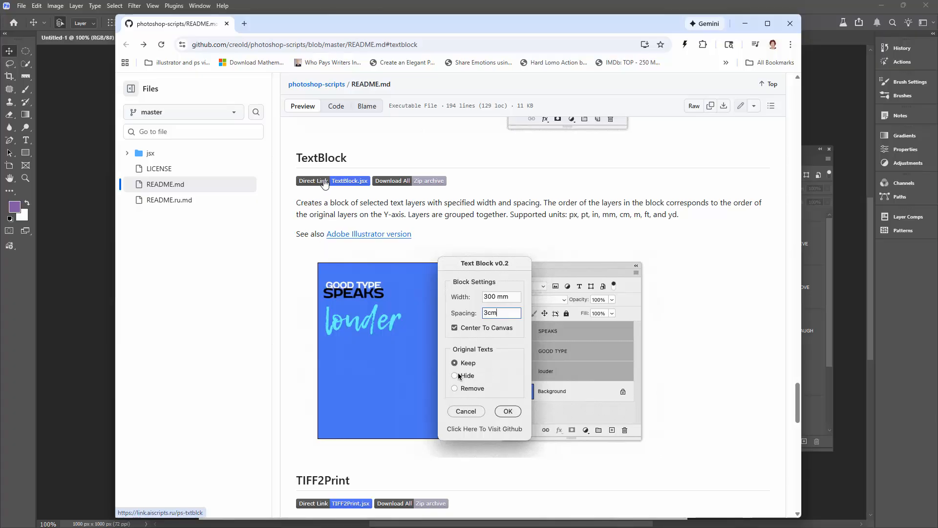
{"action": "left_click", "coordinate": [324, 183]}
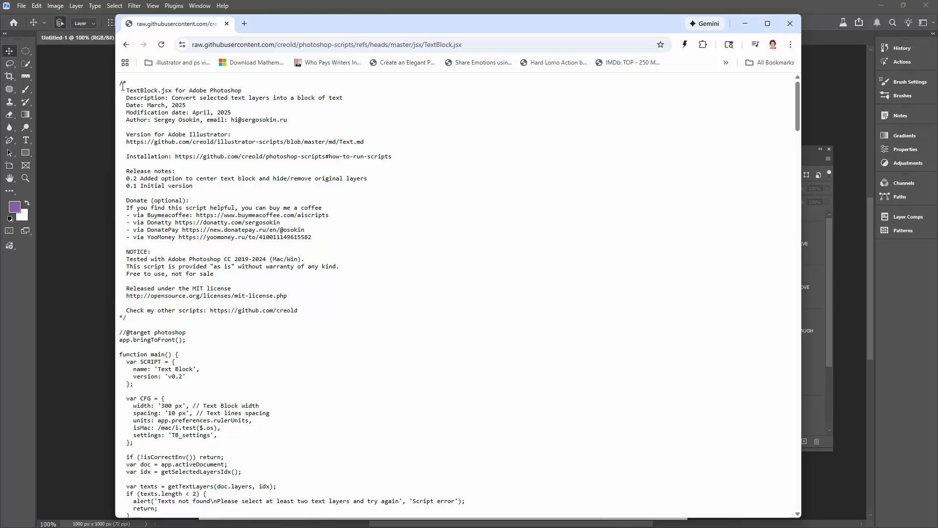
Copy the entire TextBlock.jsx source code from its opening comment through the final catch block
{"action": "left_click_drag", "start_coordinate": [120, 82], "coordinate": [432, 525]}
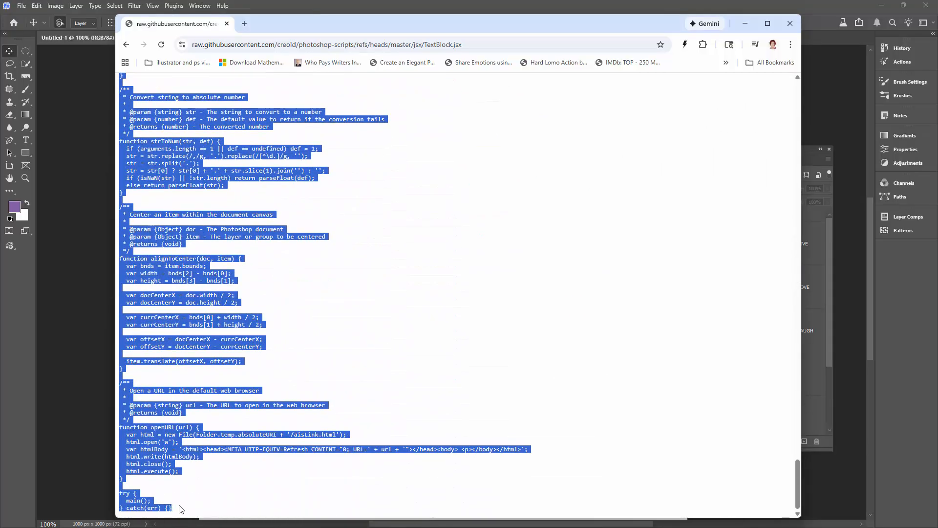
{"action": "right_click", "coordinate": [214, 178]}
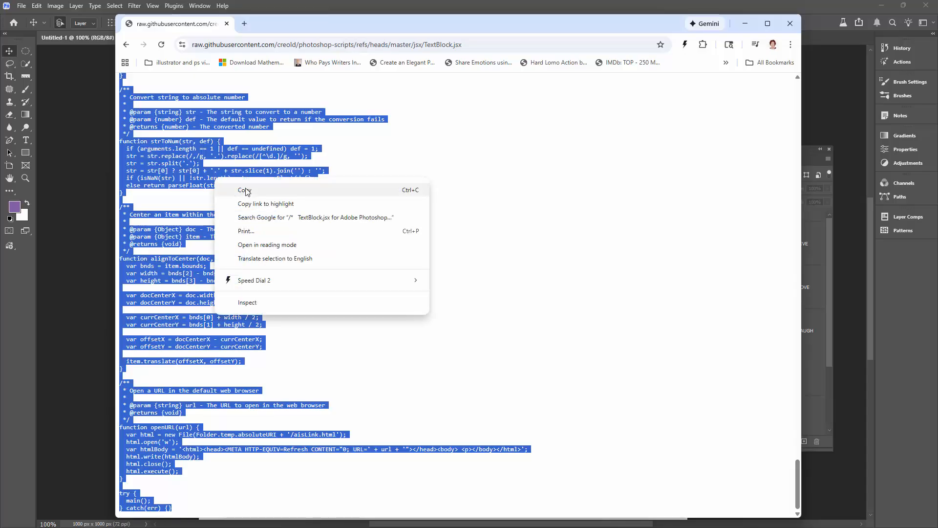
{"action": "left_click", "coordinate": [248, 190]}
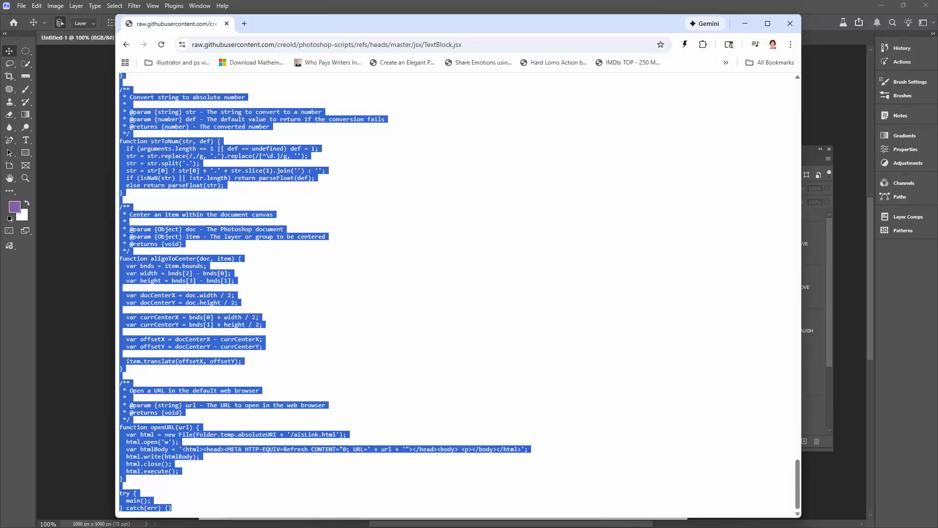
Switch to Notepad and paste the copied script code into the blank untitled document
{"action": "key", "text": "alt+Tab"}
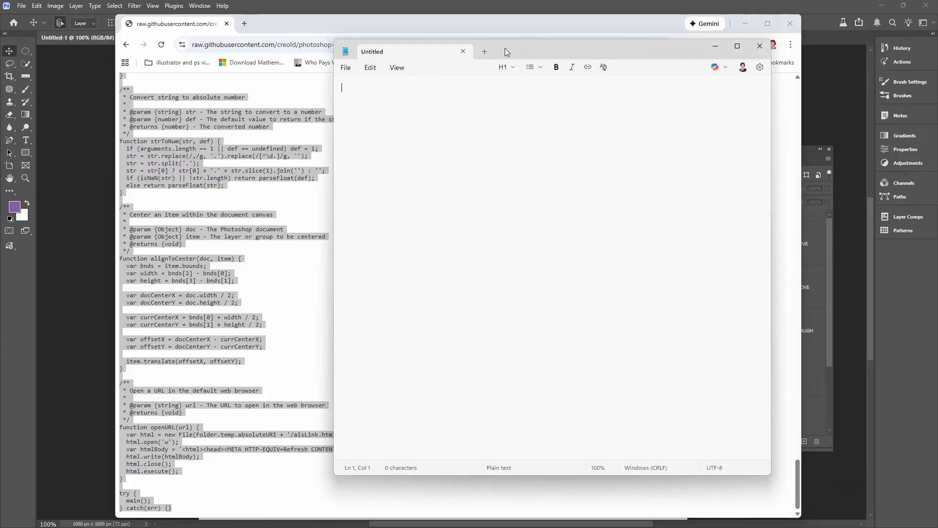
{"action": "left_click_drag", "start_coordinate": [508, 54], "coordinate": [481, 72]}
{"action": "left_click", "coordinate": [344, 89]}
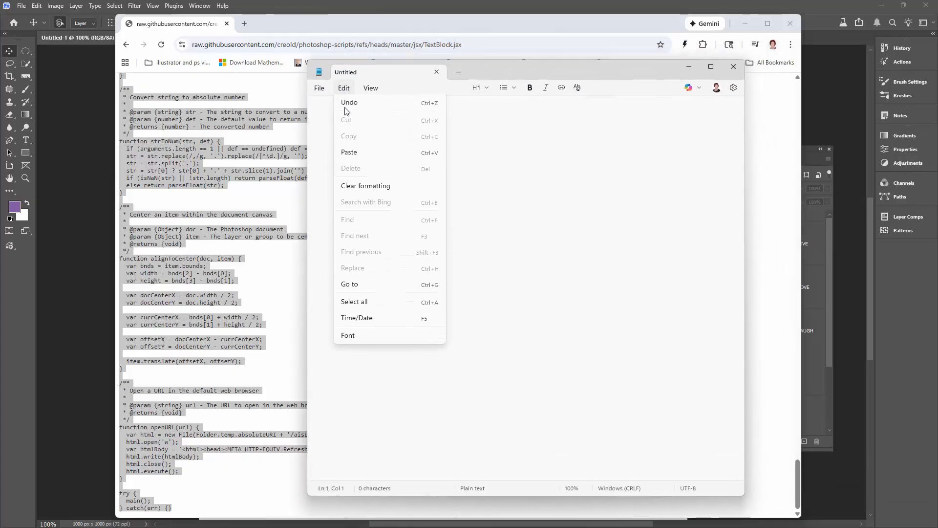
{"action": "left_click", "coordinate": [349, 155]}
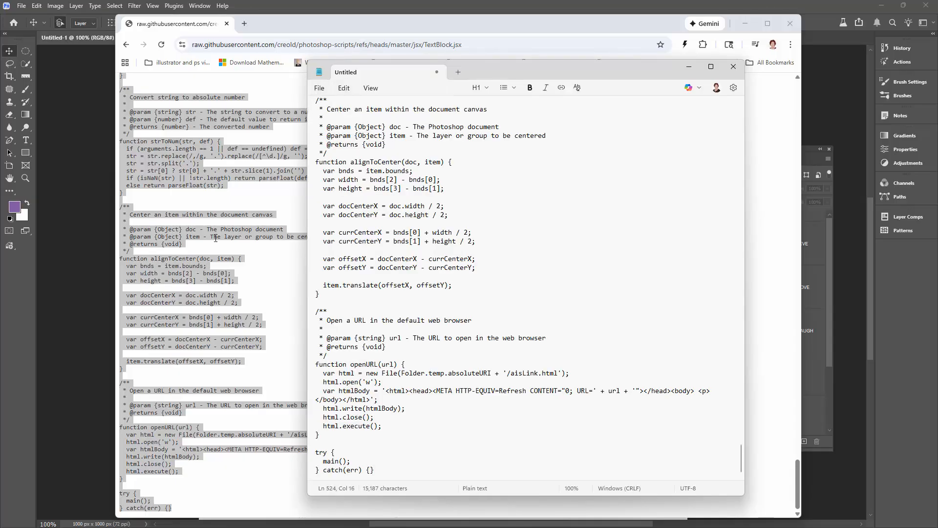
{"action": "left_click", "coordinate": [319, 89]}
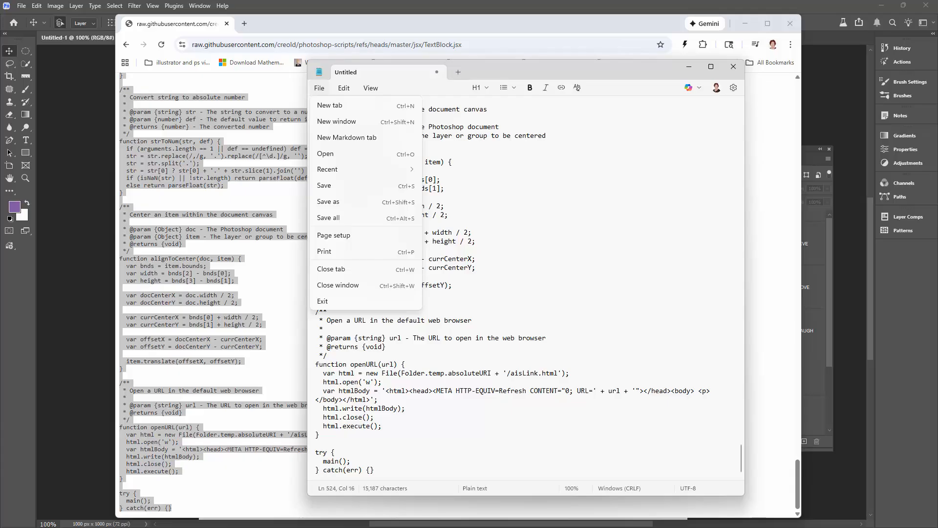
{"action": "key", "text": "ctrl+shift+s"}
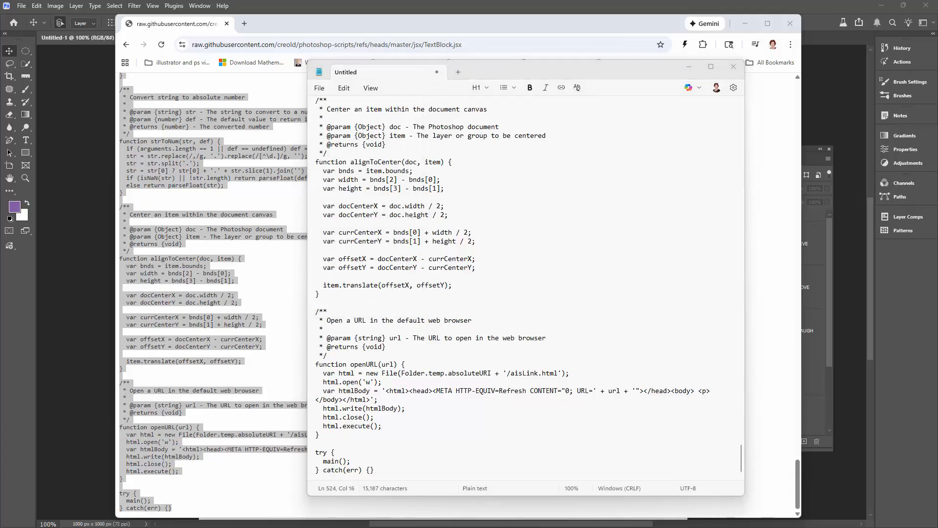
Switch to File Explorer and open the Adobe folder inside Program Files on the Windows (C:) drive
{"action": "left_click_drag", "start_coordinate": [937, 49], "coordinate": [448, 102]}
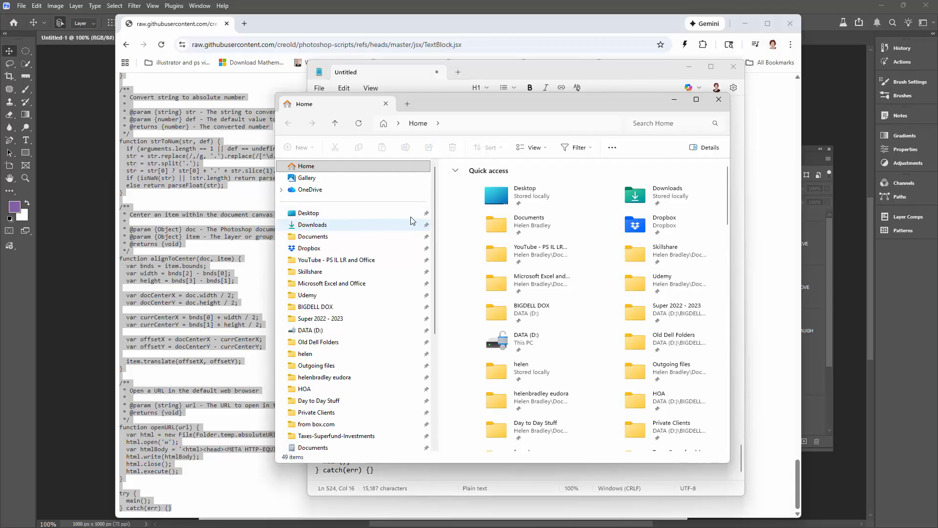
{"action": "scroll", "coordinate": [435, 244], "scroll_direction": "down", "scroll_amount": 1}
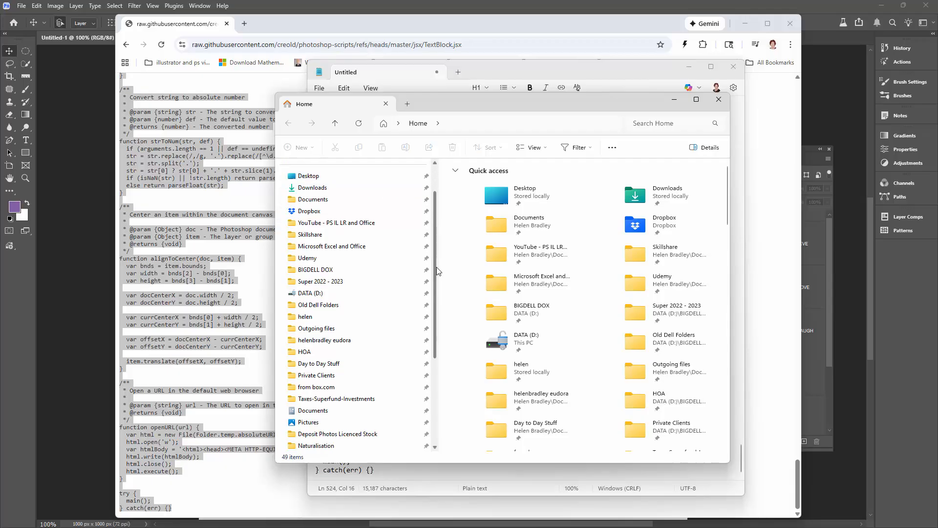
{"action": "scroll", "coordinate": [435, 272], "scroll_direction": "down", "scroll_amount": 4}
{"action": "left_click", "coordinate": [296, 388]}
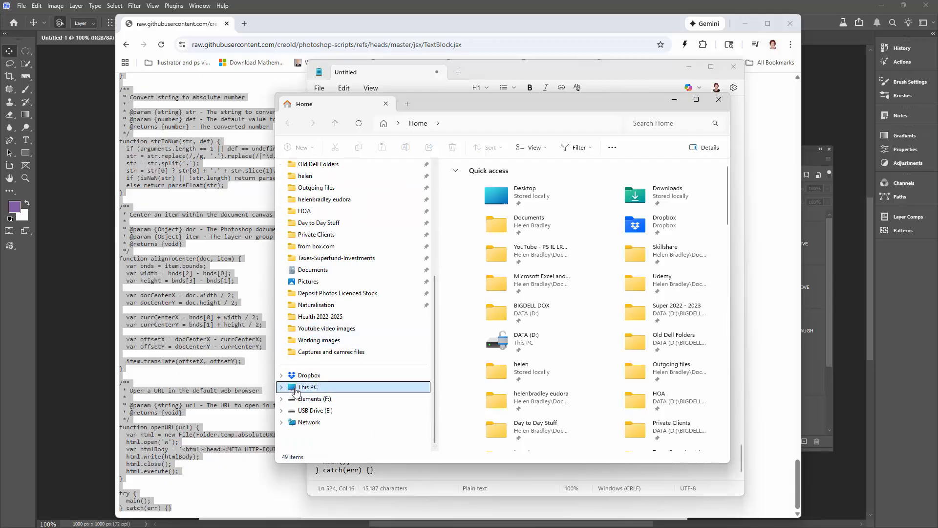
{"action": "left_click", "coordinate": [459, 183]}
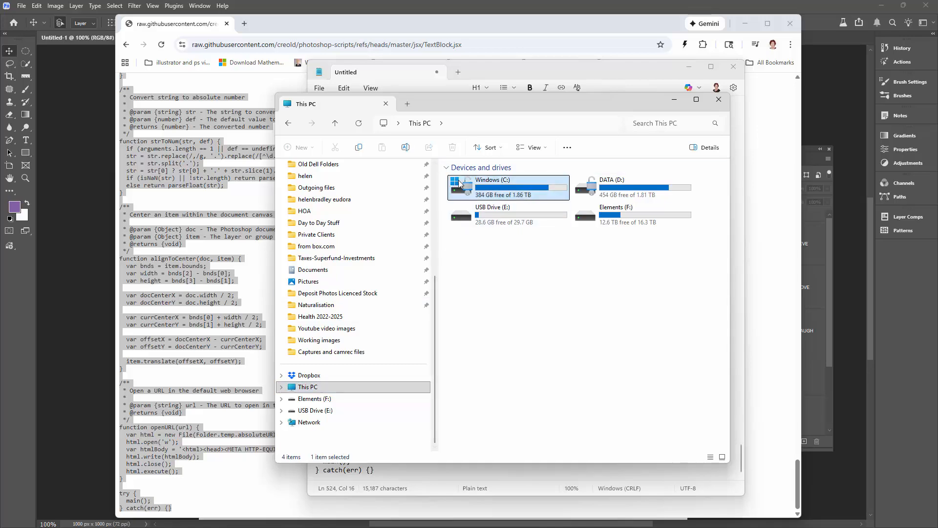
{"action": "double_click", "coordinate": [459, 184]}
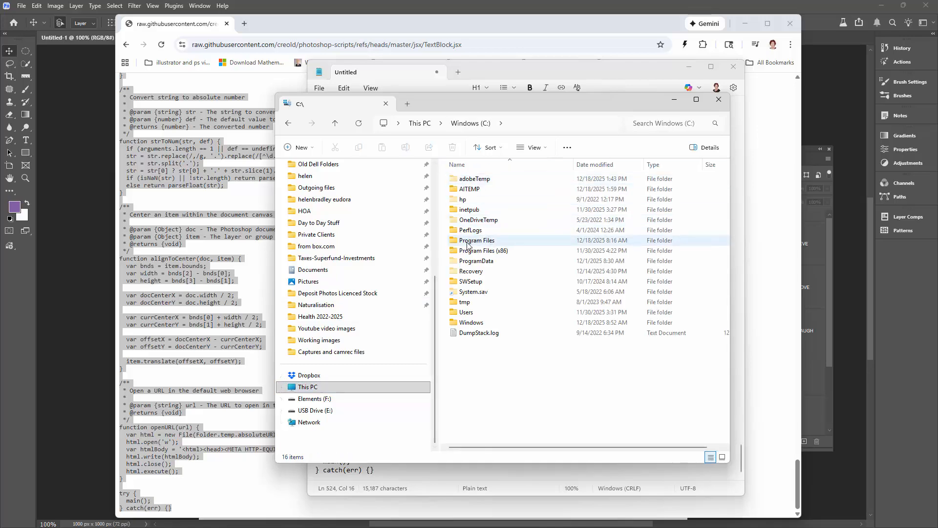
{"action": "double_click", "coordinate": [468, 241]}
{"action": "double_click", "coordinate": [467, 189]}
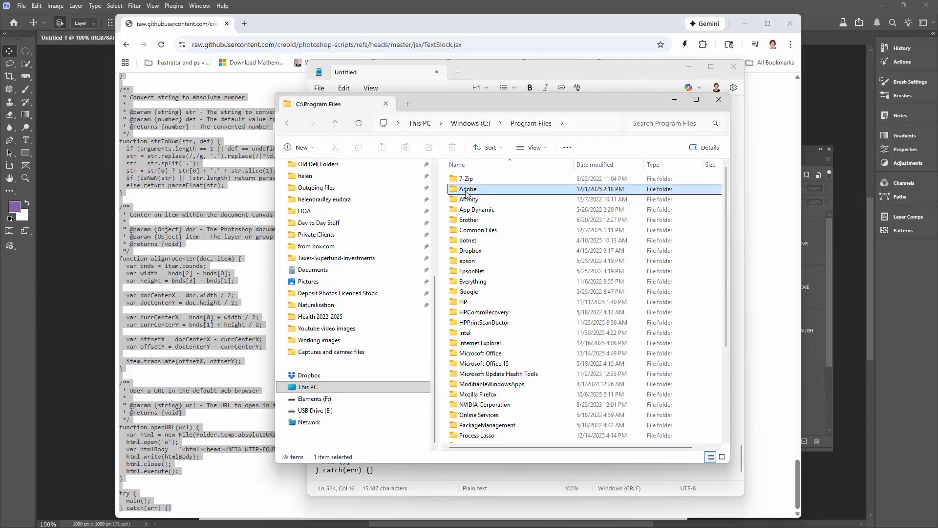
Open the Scripts folder within the Presets folder of Adobe Photoshop (Beta)
{"action": "scroll", "coordinate": [501, 323], "scroll_direction": "down", "scroll_amount": 2}
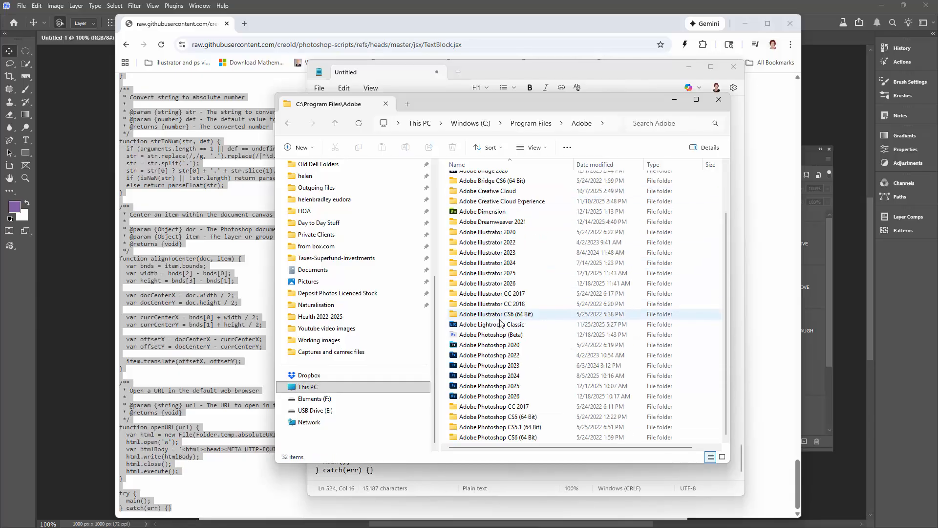
{"action": "mouse_move", "coordinate": [481, 338]}
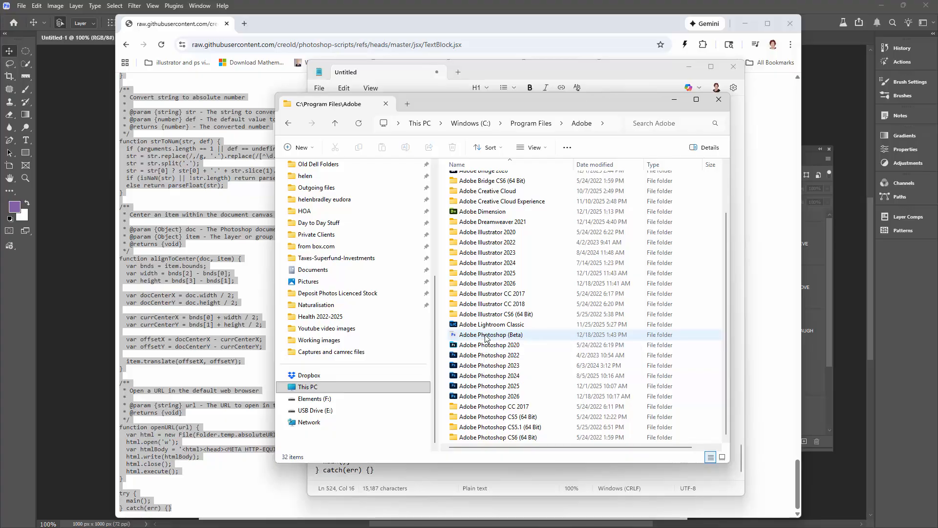
{"action": "double_click", "coordinate": [483, 336]}
{"action": "mouse_move", "coordinate": [467, 264]}
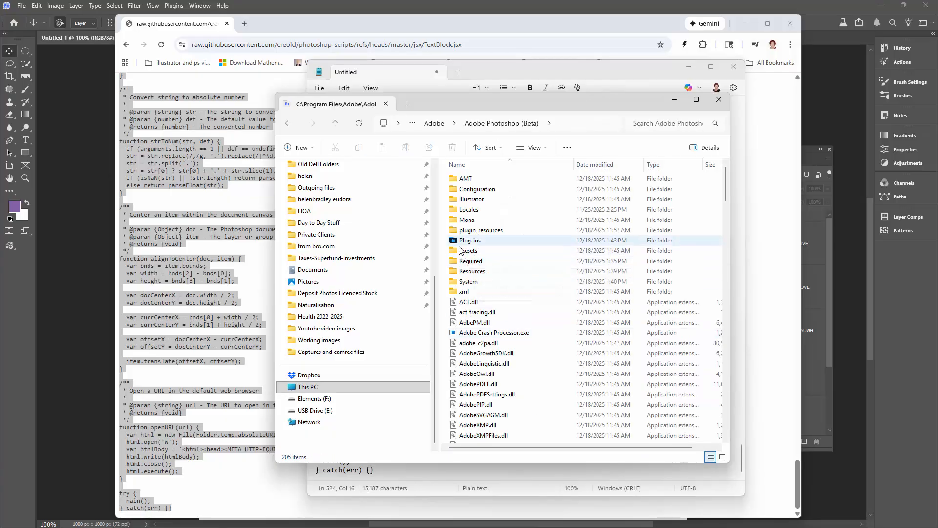
{"action": "double_click", "coordinate": [461, 250]}
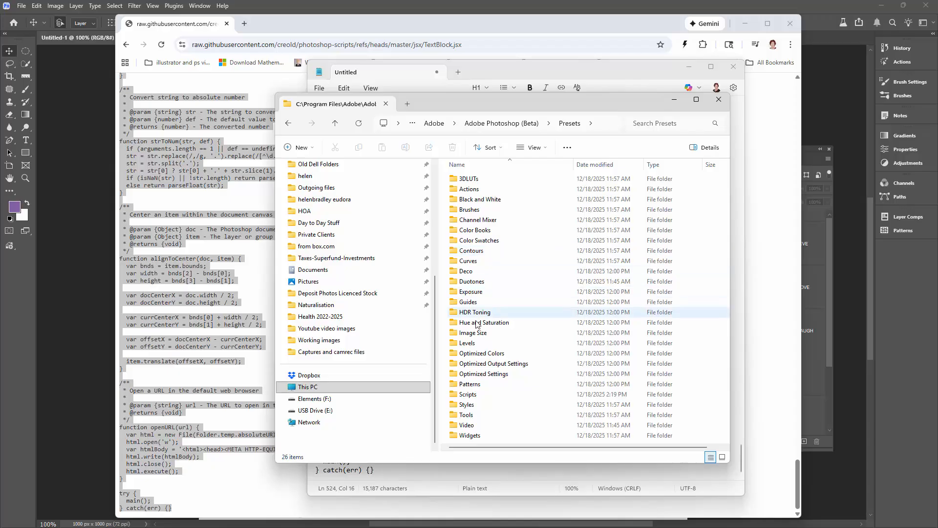
{"action": "double_click", "coordinate": [478, 394]}
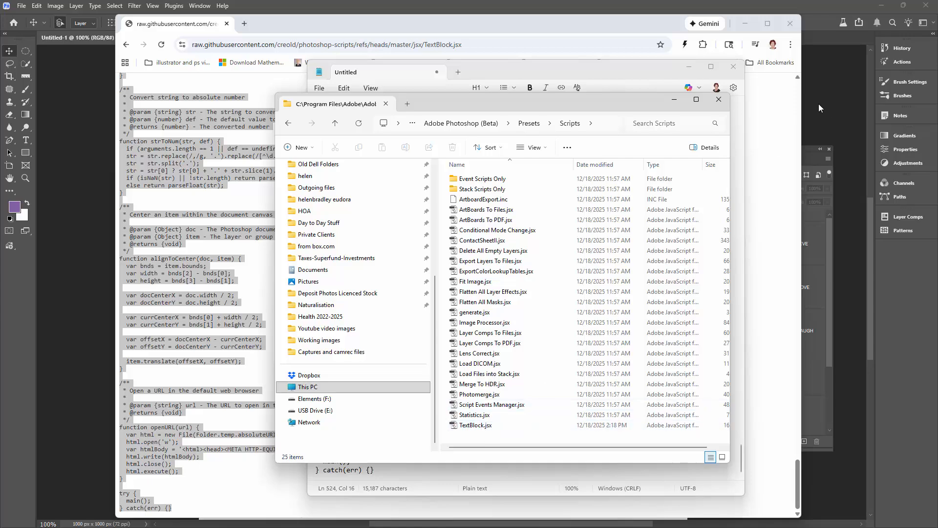
Close the File Explorer, browser and Notepad windows to return to Photoshop
{"action": "left_click", "coordinate": [718, 101]}
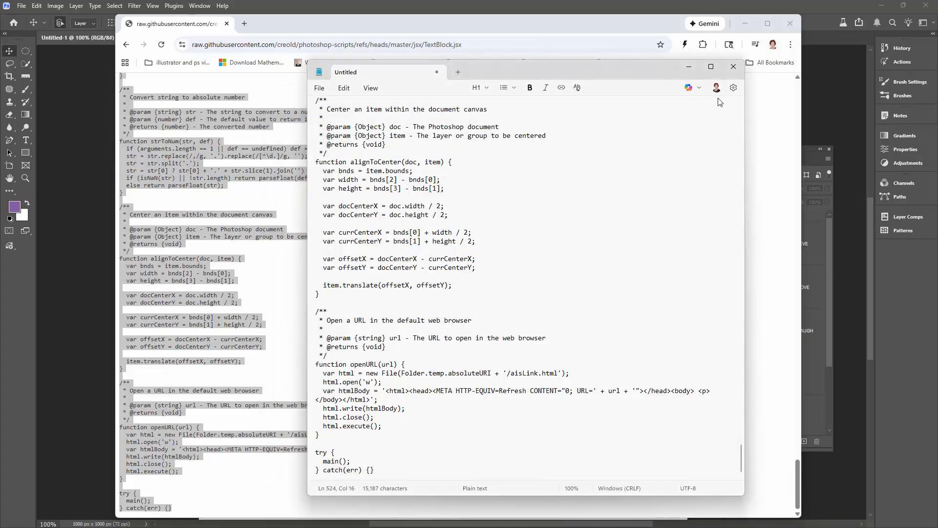
{"action": "left_click", "coordinate": [790, 23]}
{"action": "left_click", "coordinate": [733, 66]}
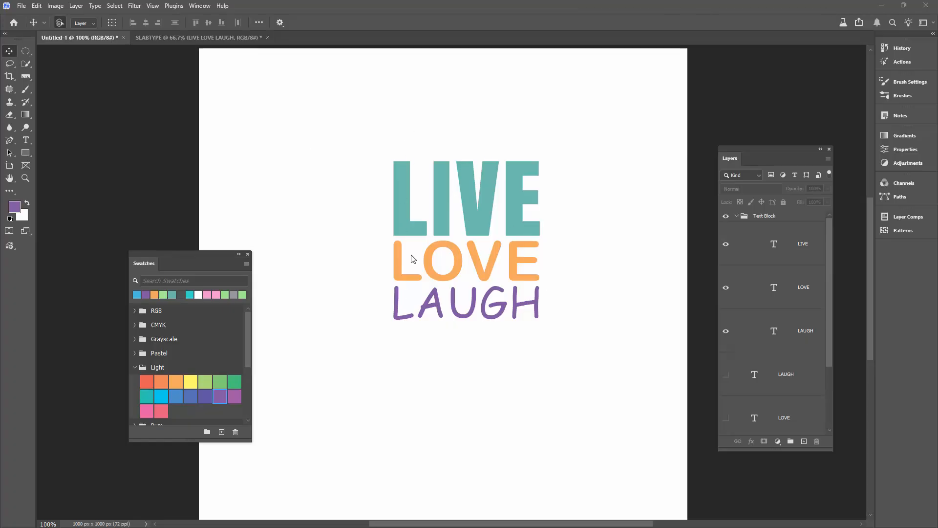
Switch to the SLABTYPE document and widen the Layers panel
{"action": "left_click", "coordinate": [202, 38]}
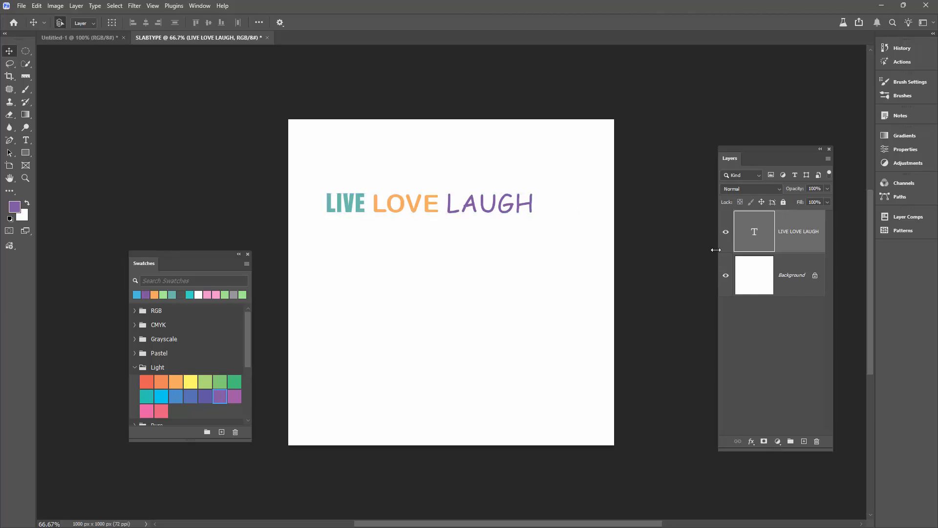
{"action": "left_click_drag", "start_coordinate": [718, 251], "coordinate": [638, 240]}
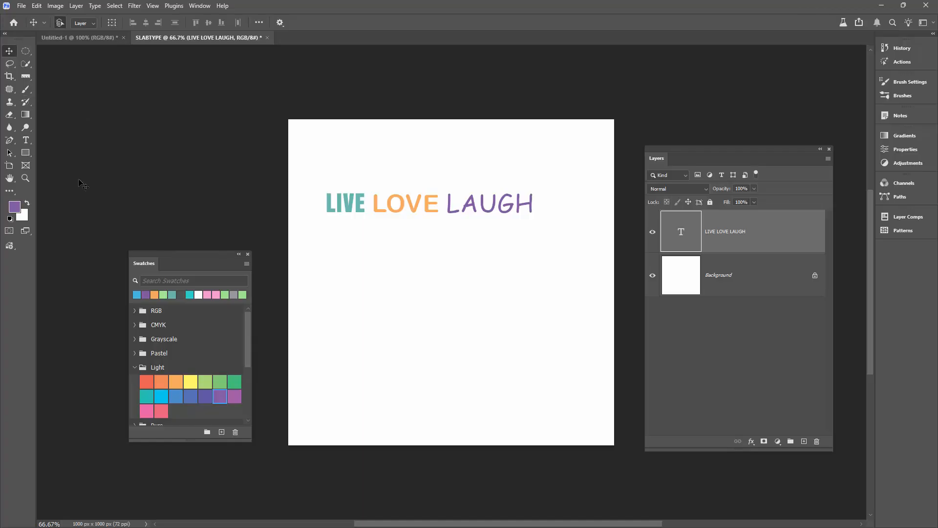
Change the font of the word LAUGH to Ink Free and commit the text edit
{"action": "left_click", "coordinate": [26, 141]}
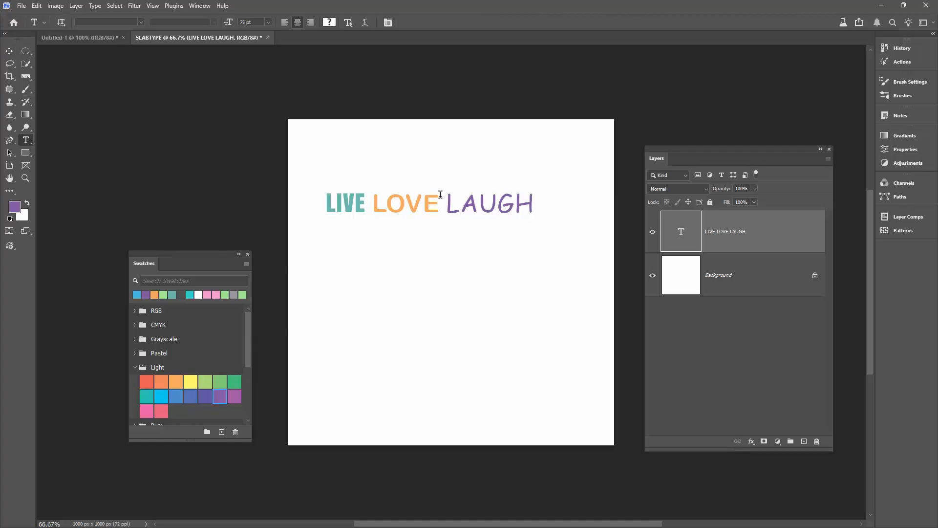
{"action": "left_click_drag", "start_coordinate": [446, 203], "coordinate": [535, 204]}
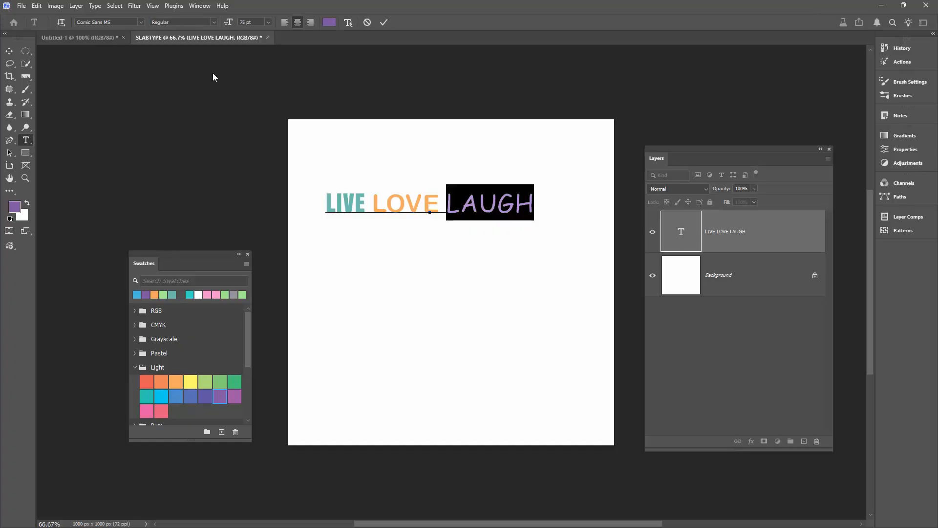
{"action": "left_click", "coordinate": [141, 22]}
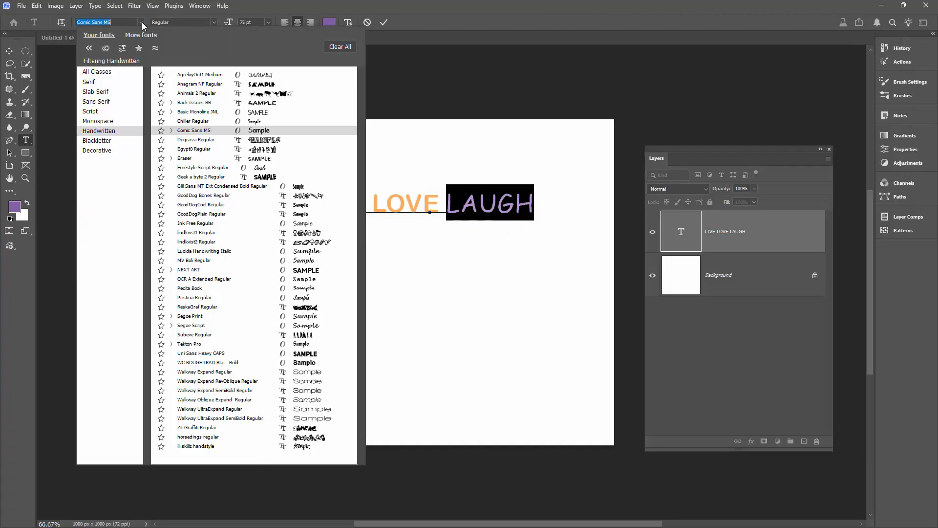
{"action": "left_click", "coordinate": [203, 224]}
{"action": "key", "text": "ctrl+h"}
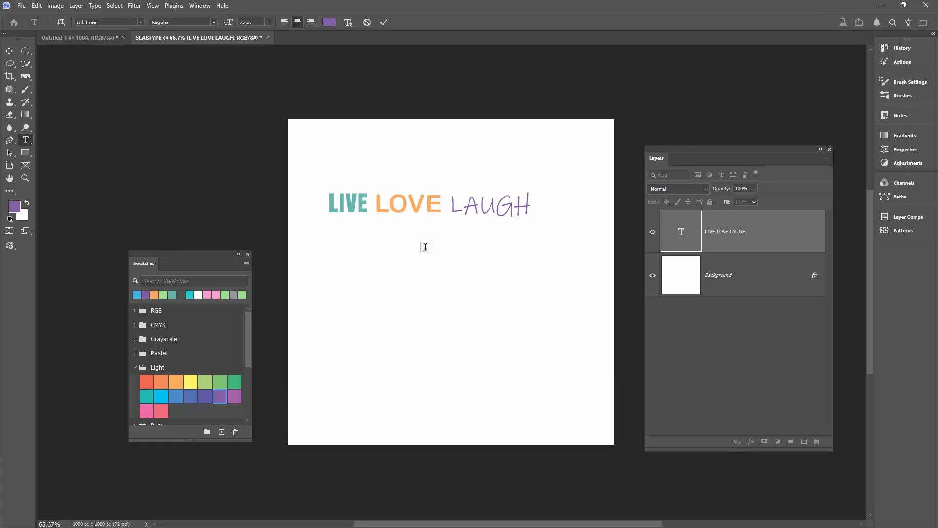
{"action": "left_click", "coordinate": [425, 247]}
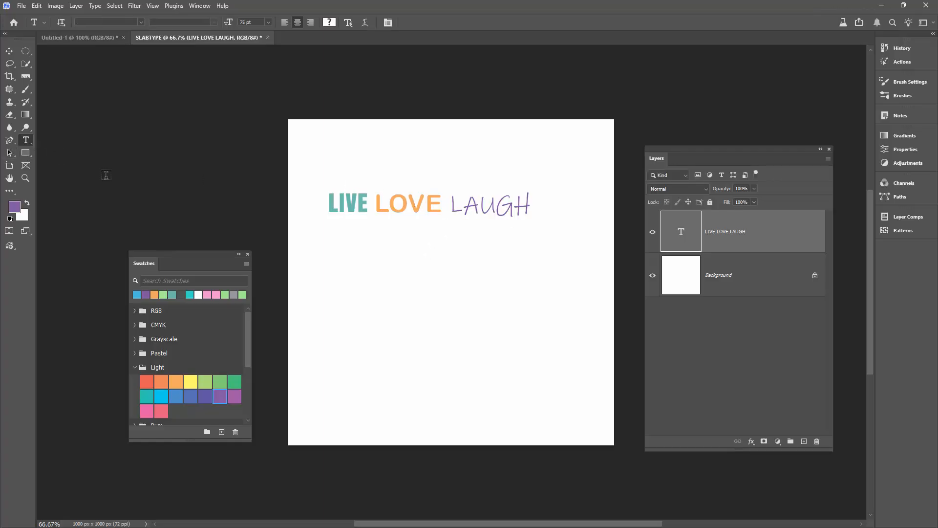
Apply the Block dynamic text option to LIVE LOVE LAUGH and make its text box narrower and taller so each word fills its own line
{"action": "left_click", "coordinate": [332, 202]}
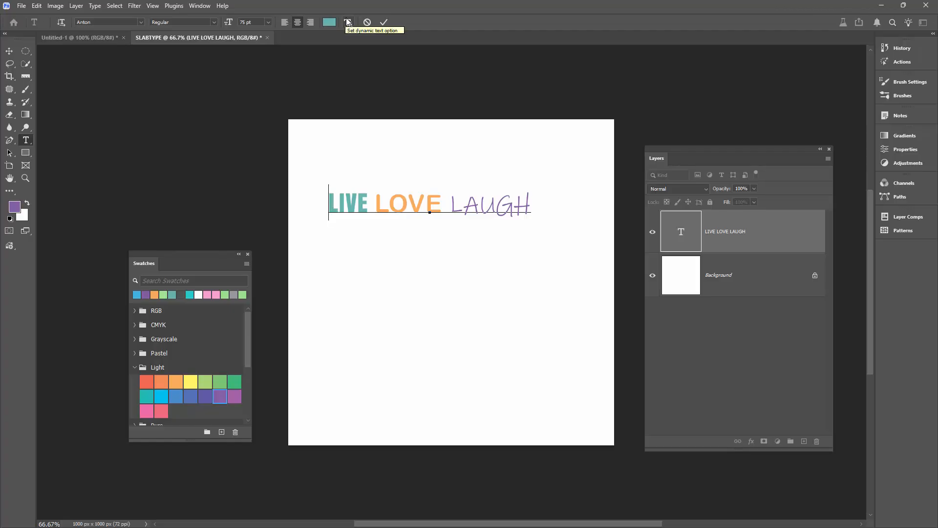
{"action": "left_click", "coordinate": [348, 23]}
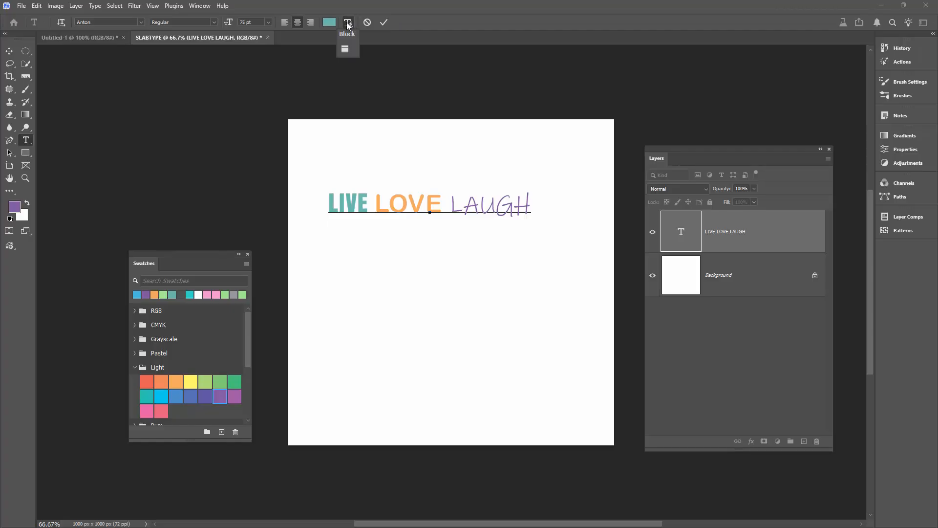
{"action": "left_click", "coordinate": [345, 49]}
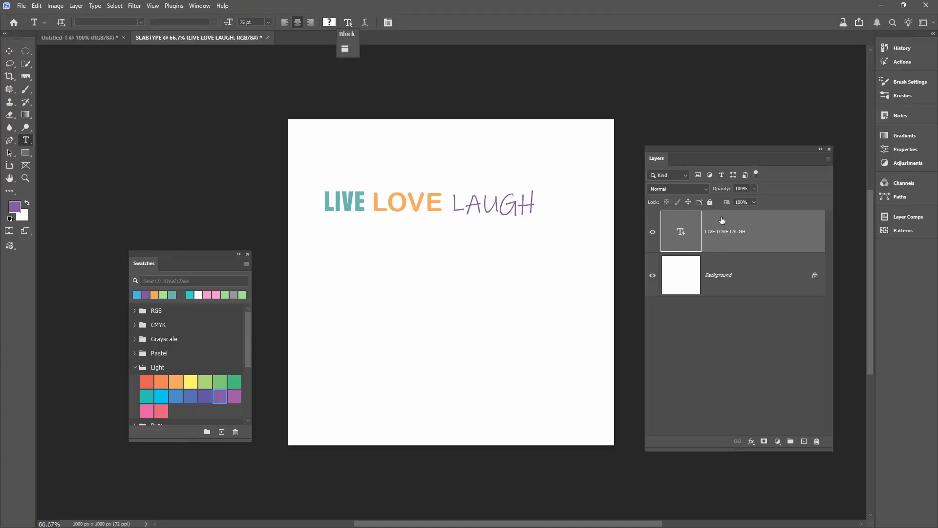
{"action": "left_click", "coordinate": [329, 199]}
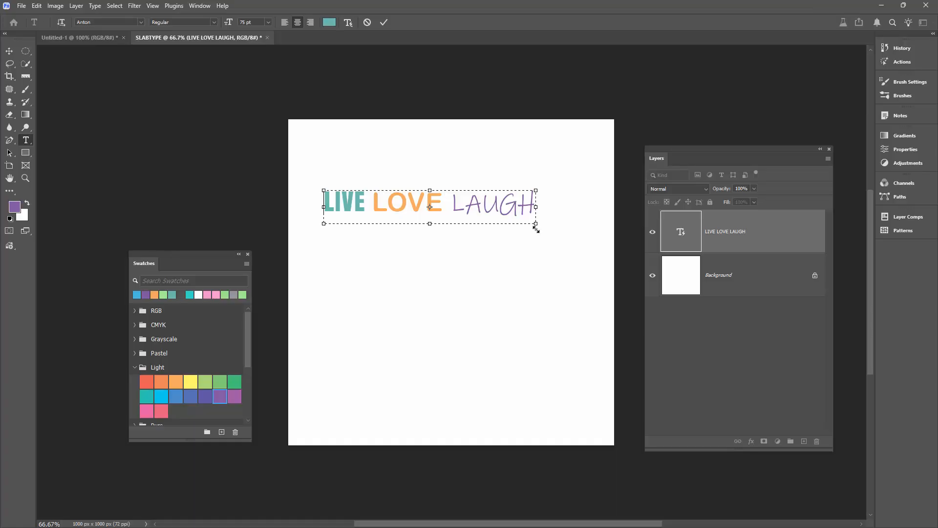
{"action": "left_click_drag", "start_coordinate": [535, 229], "coordinate": [476, 373]}
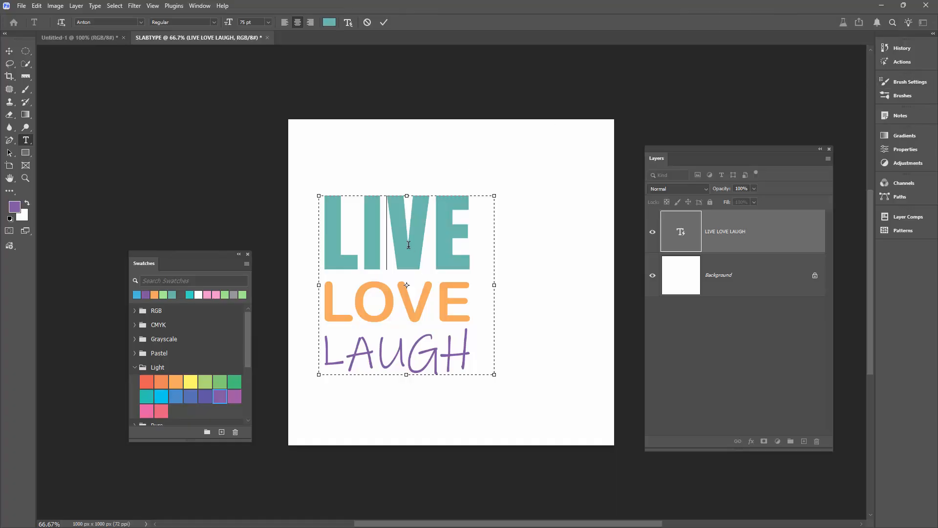
Set the Dynamic Text line spacing to 50% in the type layer's properties
{"action": "left_click", "coordinate": [892, 149]}
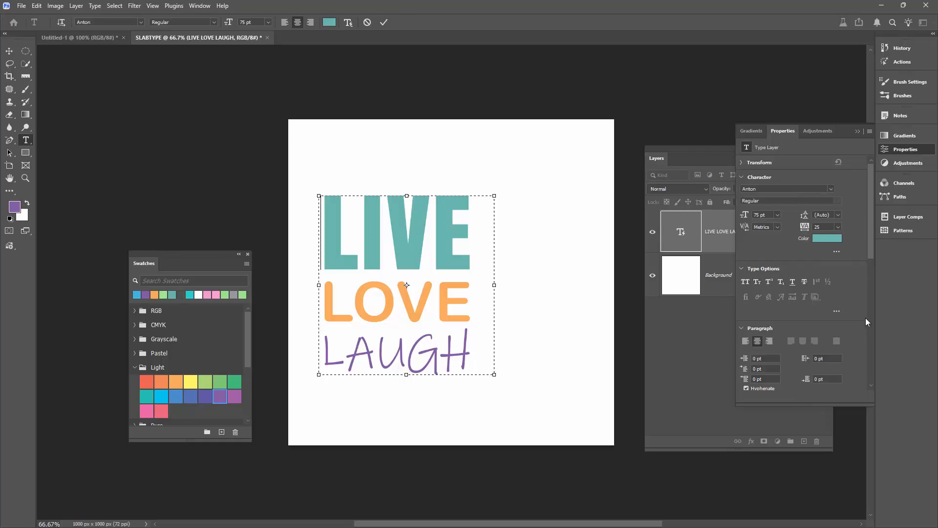
{"action": "scroll", "coordinate": [866, 318], "scroll_direction": "down", "scroll_amount": 3}
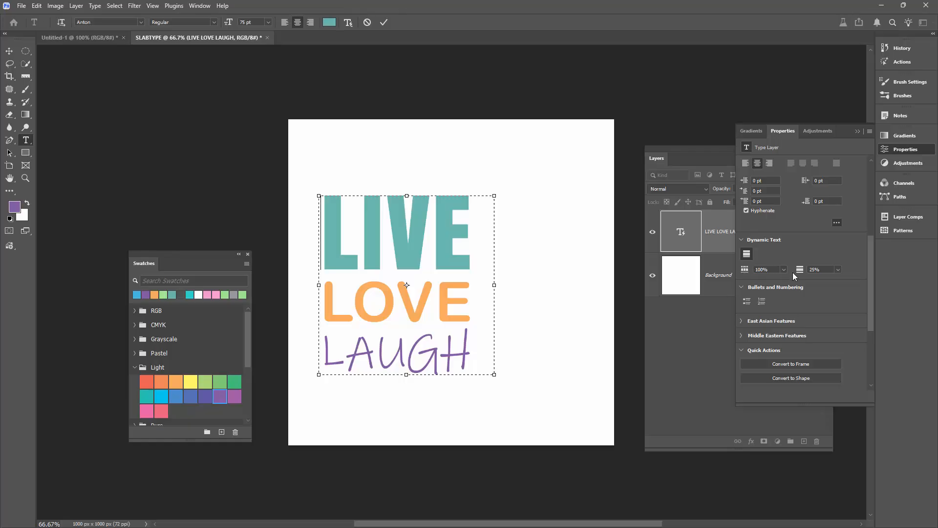
{"action": "left_click", "coordinate": [839, 269]}
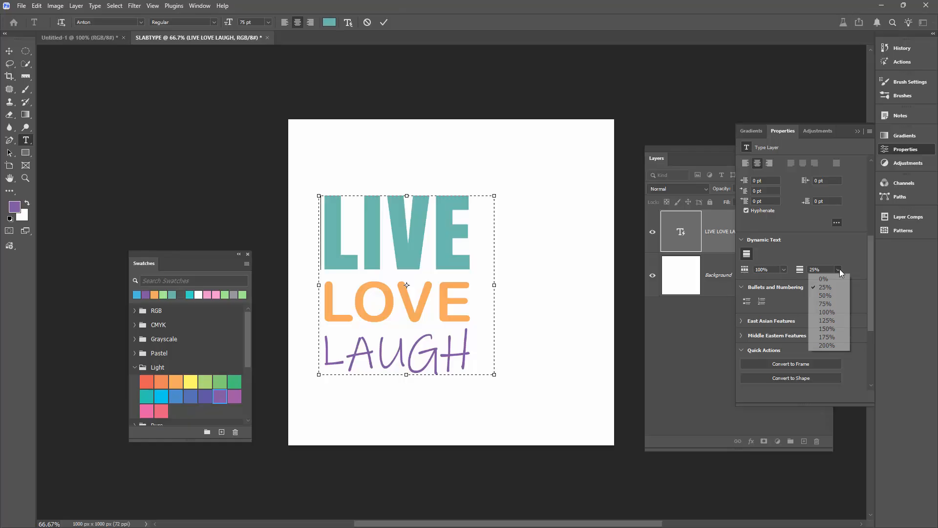
{"action": "left_click", "coordinate": [828, 296]}
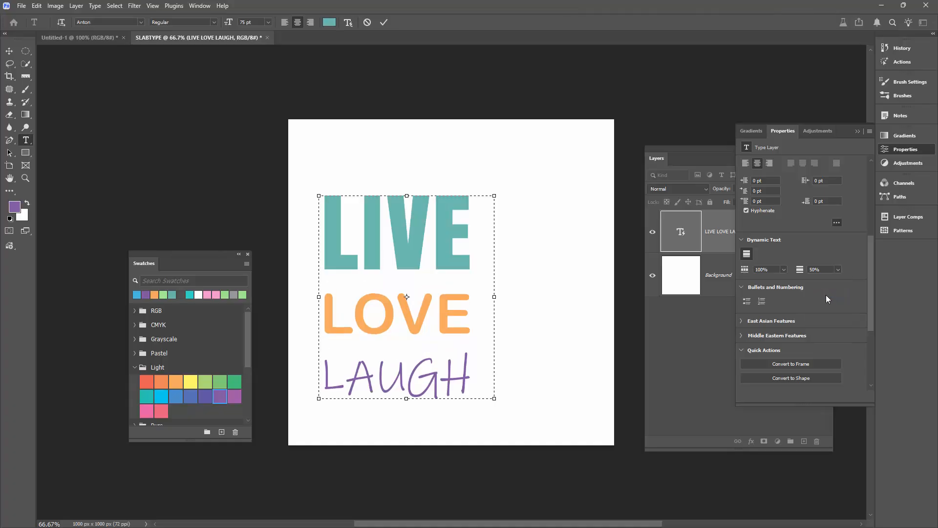
Set the Dynamic Text line spacing to 25% and commit the text block
{"action": "left_click", "coordinate": [837, 270]}
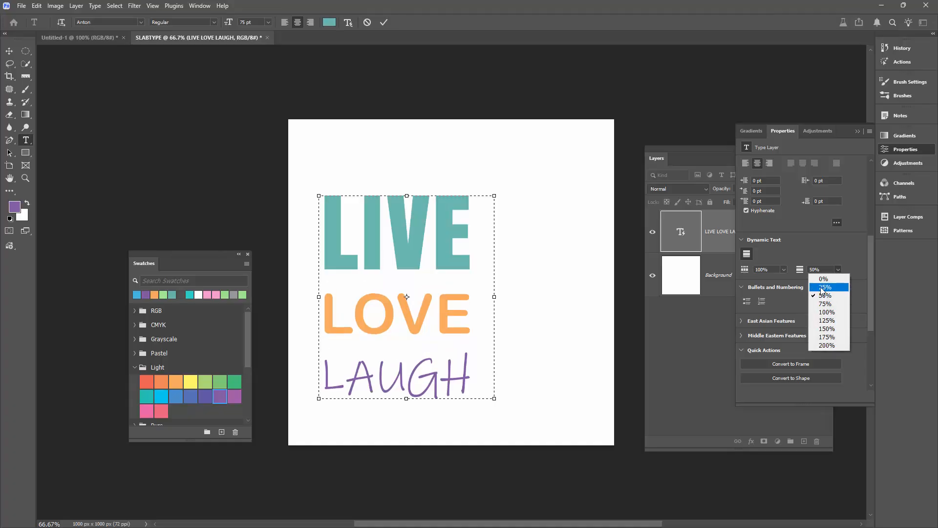
{"action": "left_click", "coordinate": [824, 287]}
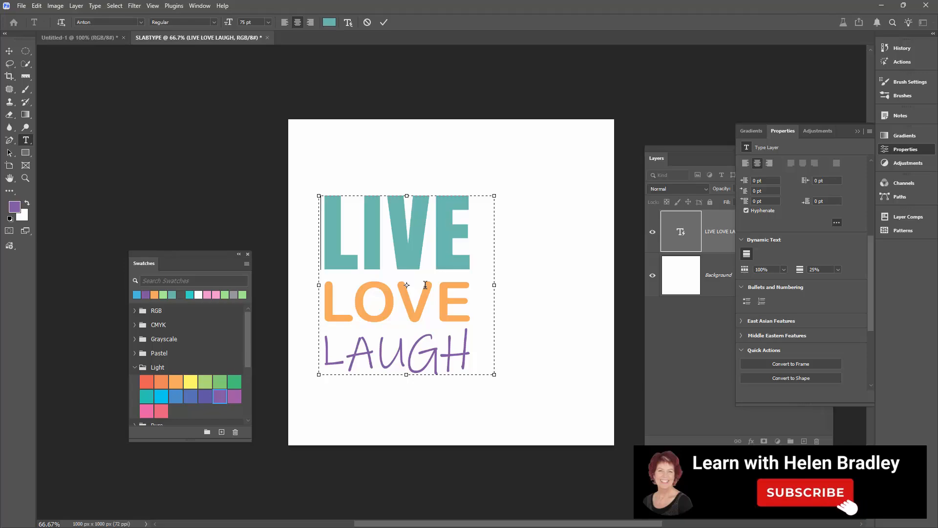
{"action": "left_click", "coordinate": [385, 22]}
Switch to the Untitled-1 document
{"action": "left_click", "coordinate": [108, 39]}
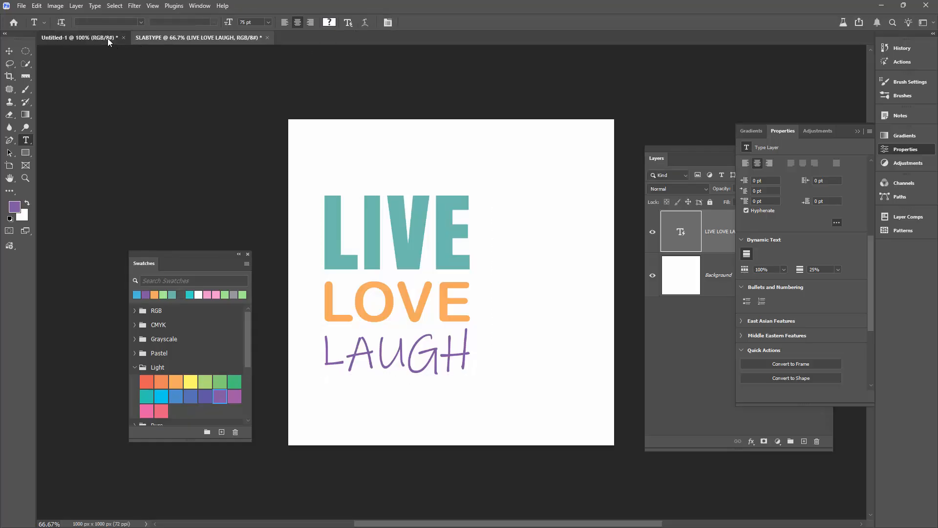